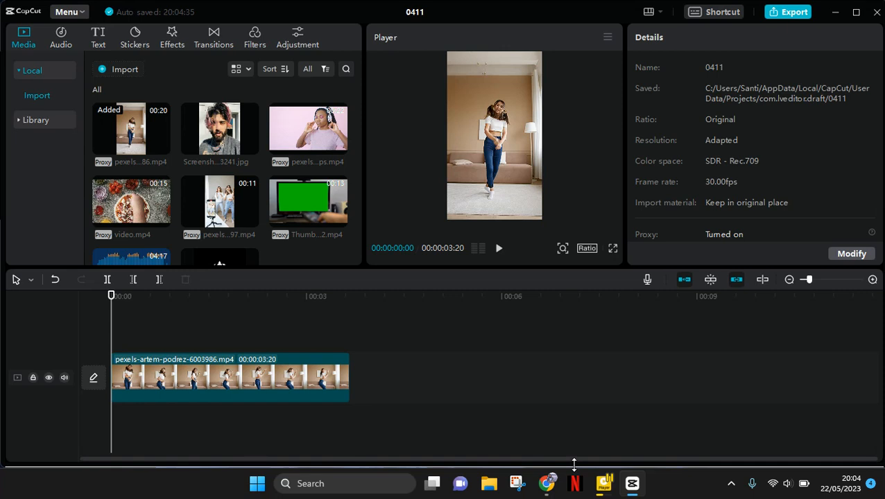
- Set the playback speed of the dancing clip on the timeline to 0.2x
click(264, 387)
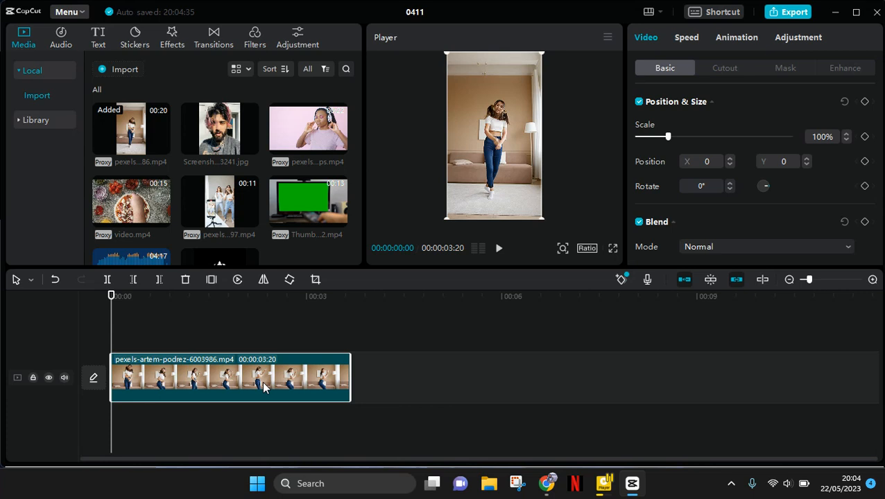
click(687, 38)
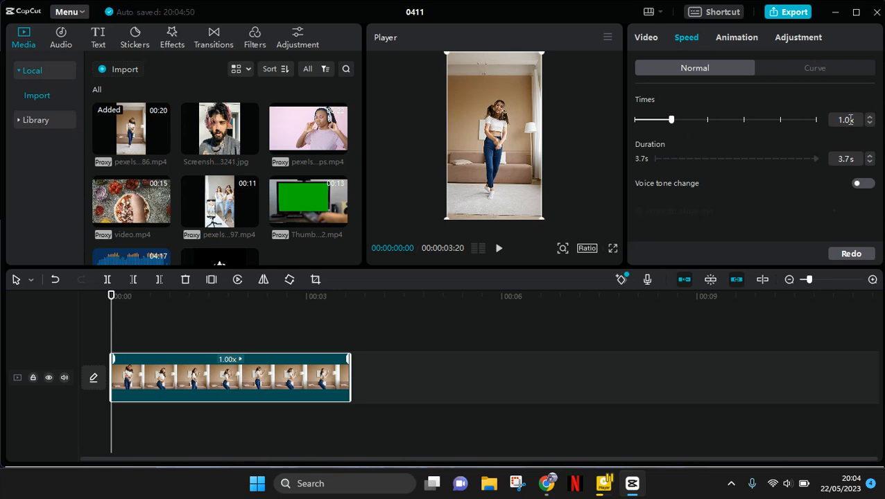
drag(851, 120, 819, 121)
key(BackSpace)
text(0.2)
key(Return)
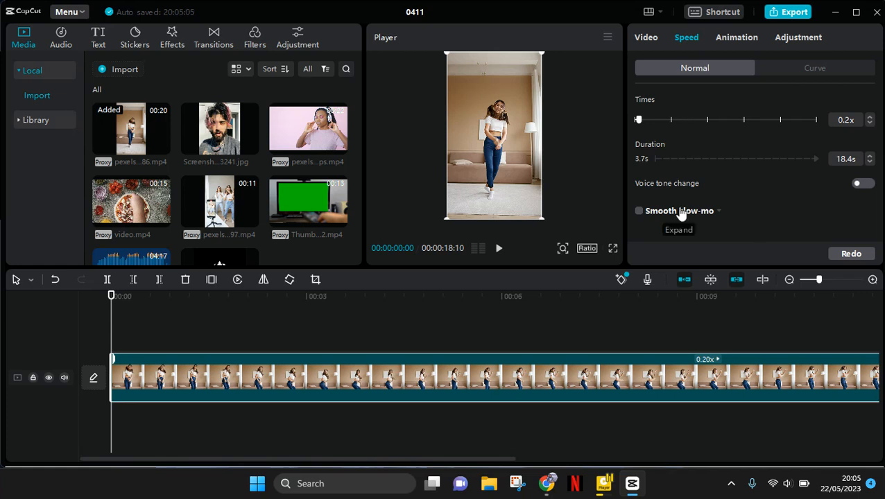
- Enable smooth slow-mo on the clip using the Optical flow method
click(637, 210)
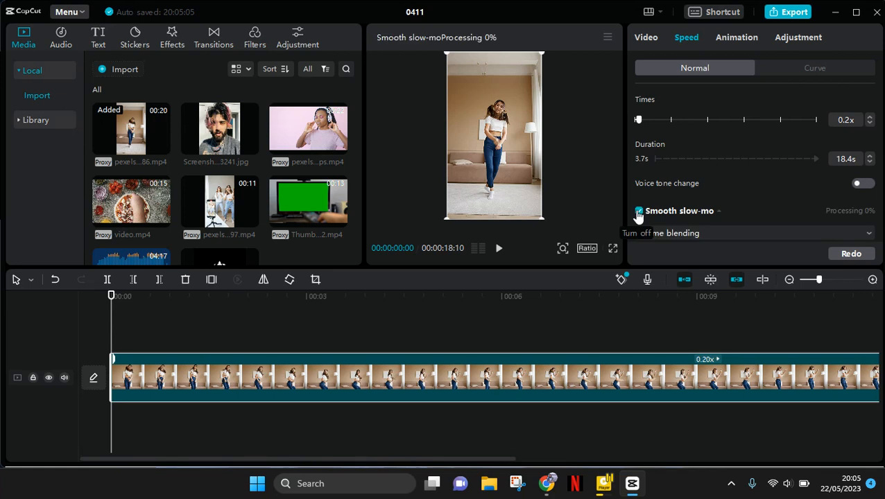
click(727, 234)
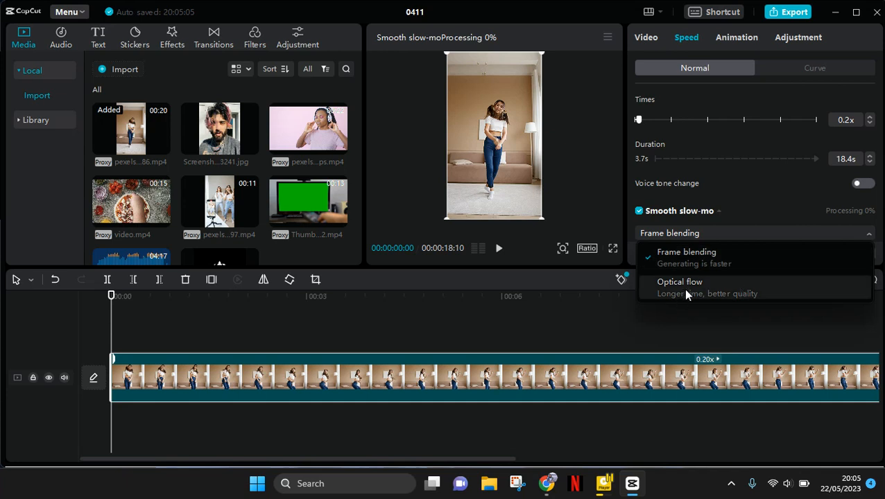
click(705, 292)
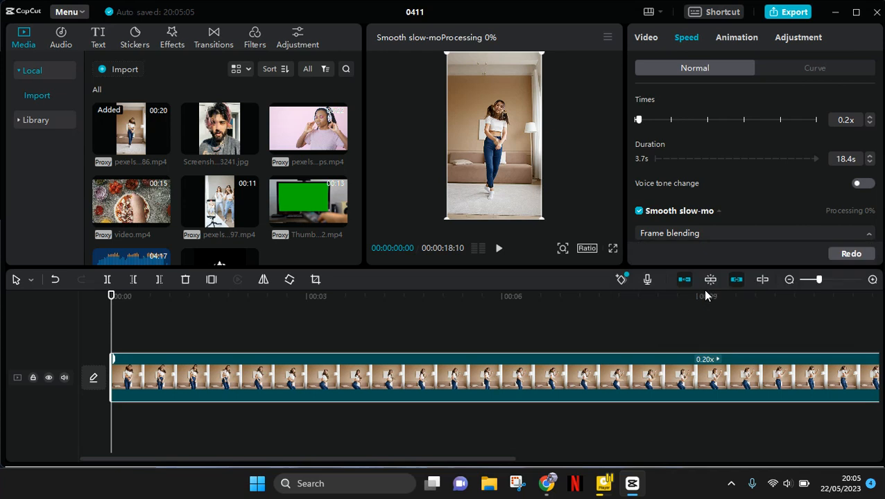
click(705, 292)
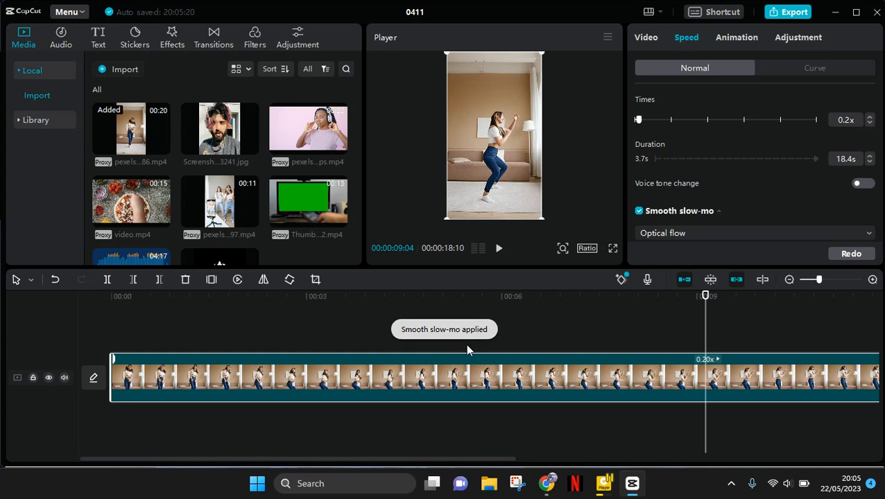
- Export the slow-motion video as a 1080P mp4 at 30fps and check the exported file in its folder
click(779, 21)
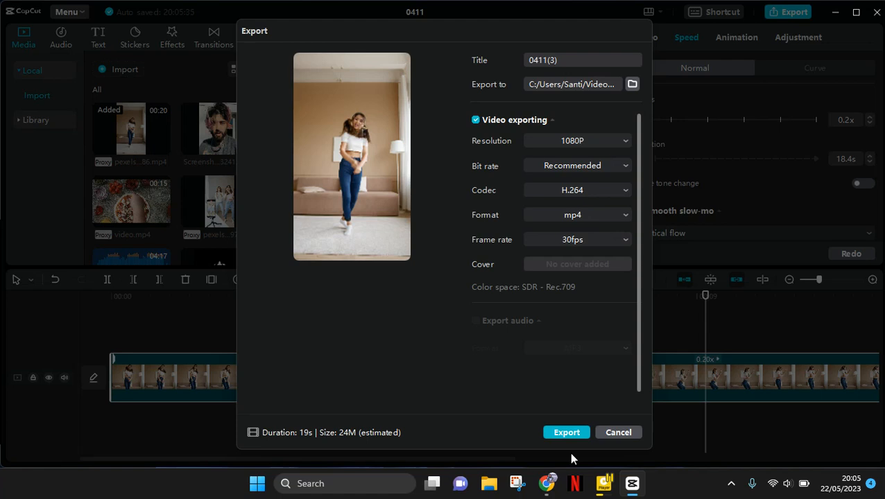
click(567, 432)
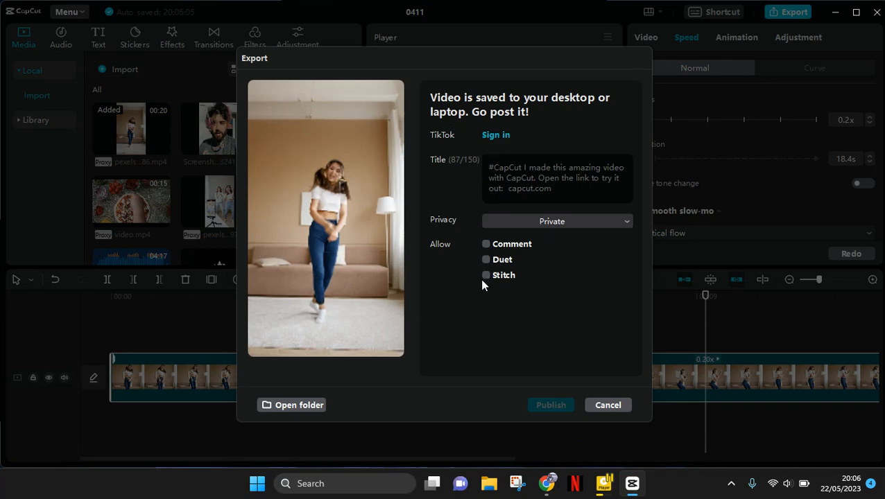
click(315, 405)
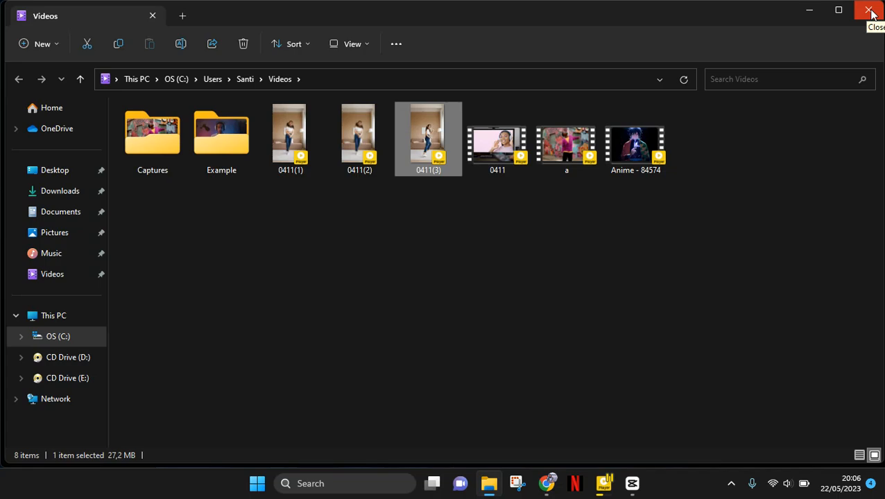
click(869, 11)
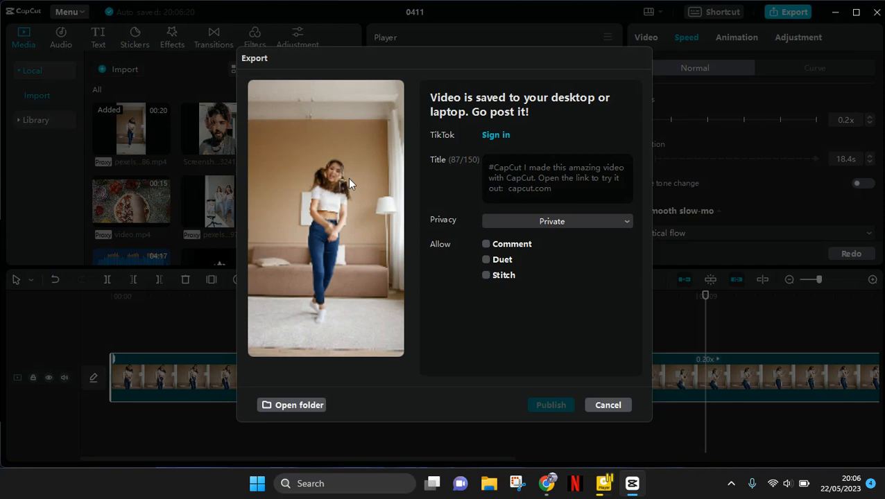
click(613, 405)
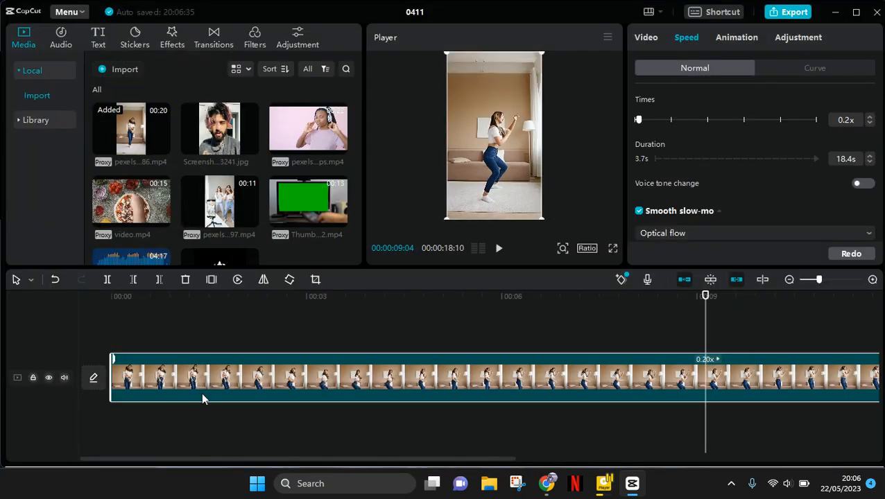
- Delete the original clip from the timeline and import the exported video 0411(3) from the Videos folder
key(Delete)
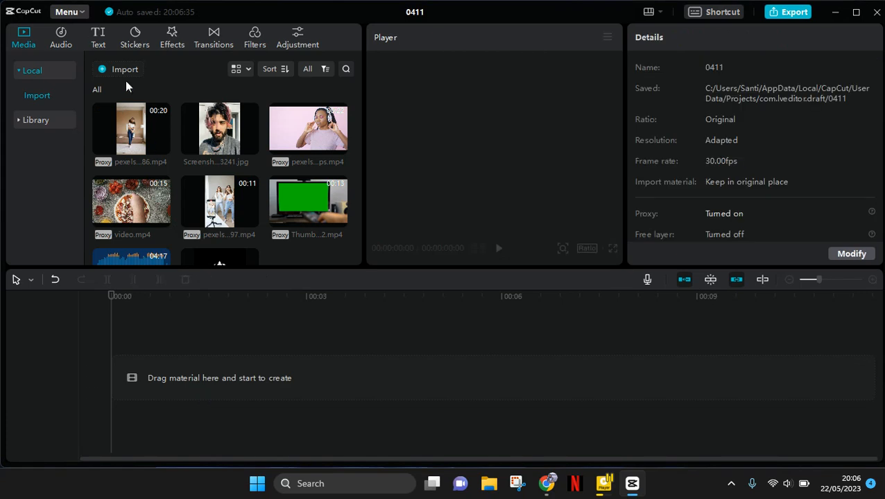
click(124, 71)
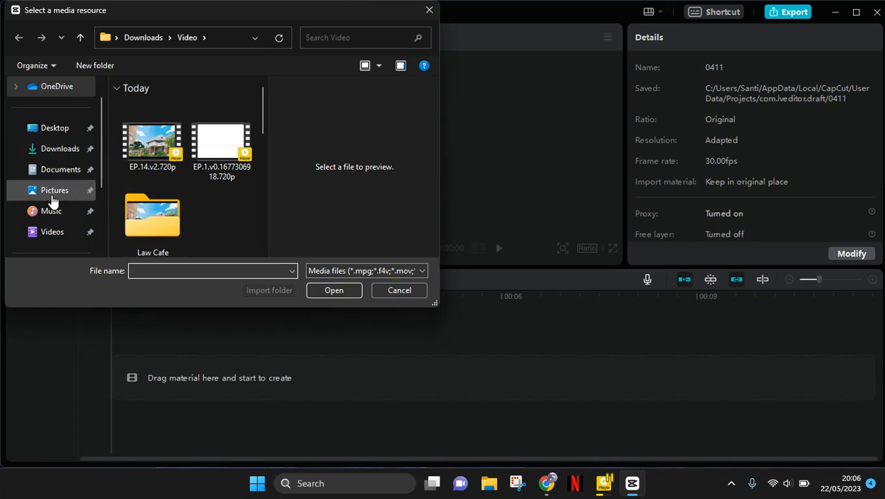
click(55, 235)
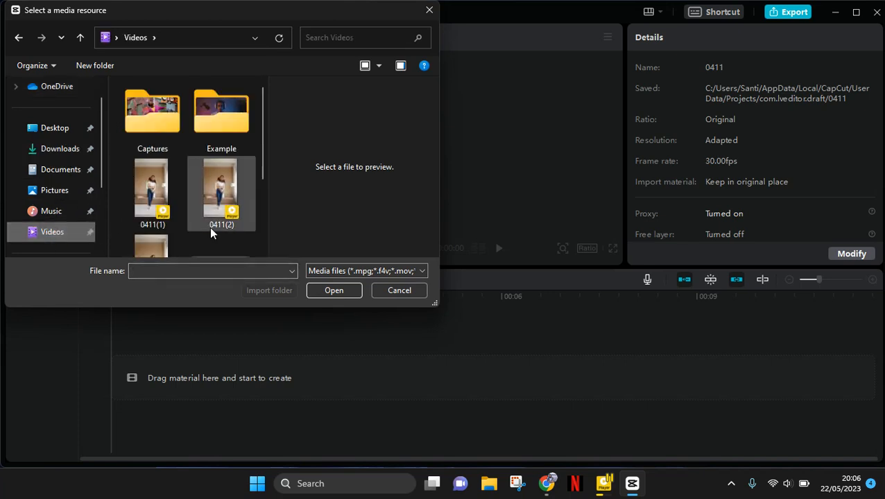
click(160, 252)
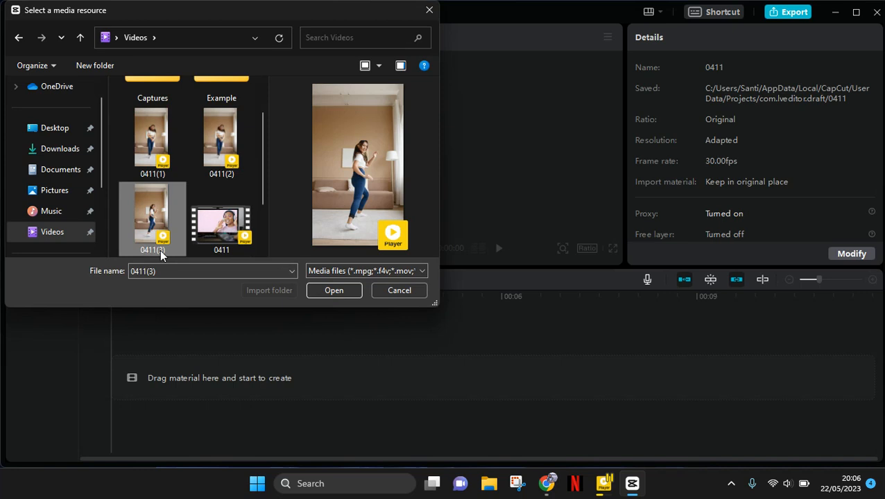
click(347, 289)
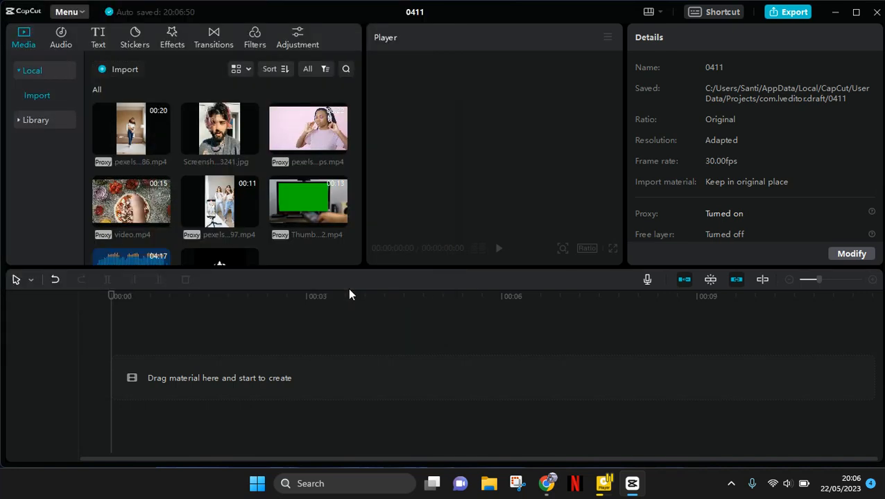
- Add the imported 0411(3).mp4 video to the empty timeline
scroll(265, 196, down, 2)
mouse_move(330, 242)
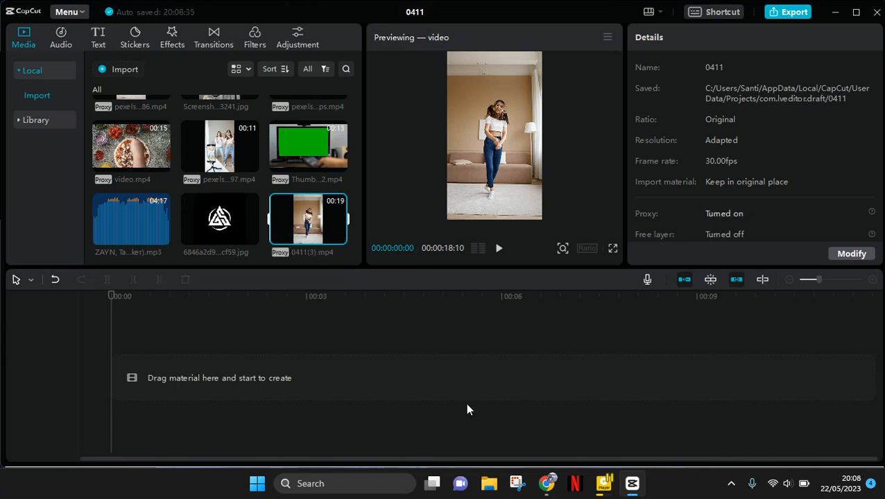
click(339, 237)
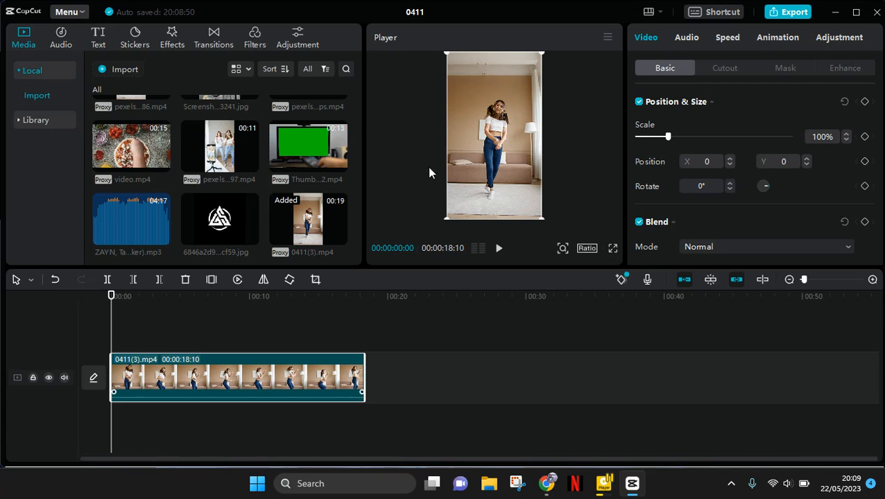
- Split the 0411(3).mp4 clip at 00:00:01:14
click(132, 383)
click(123, 296)
drag(140, 303, 154, 303)
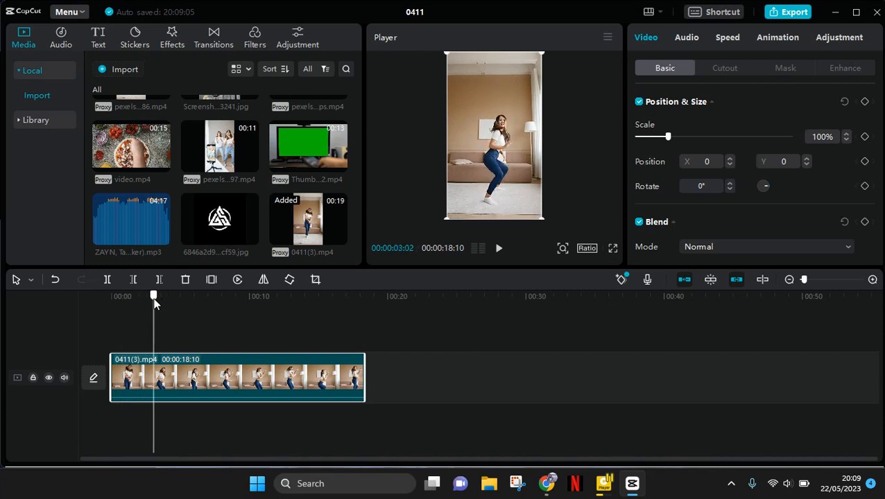
drag(154, 303, 131, 303)
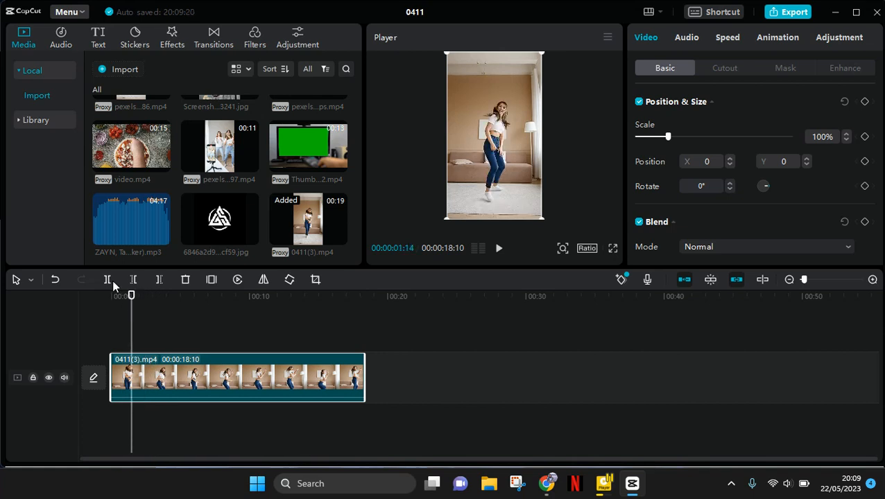
click(110, 280)
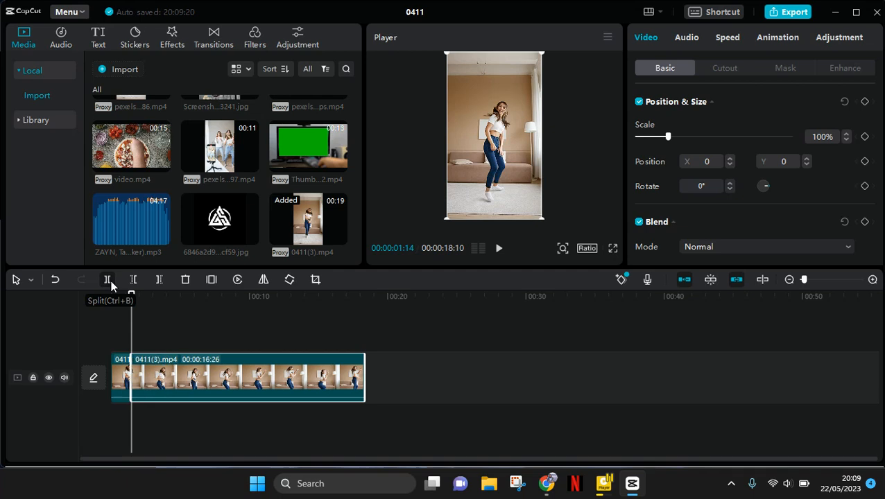
- Apply the Flash in speed curve to the first short segment of the split clip
click(119, 379)
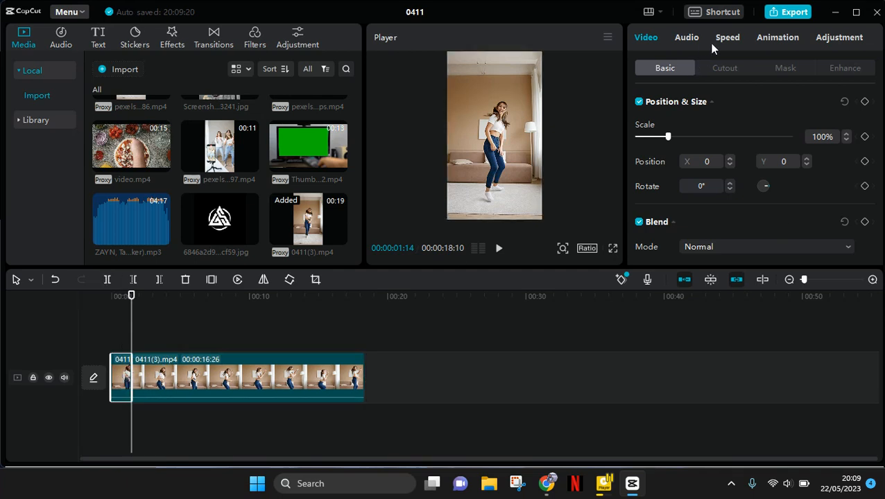
click(728, 35)
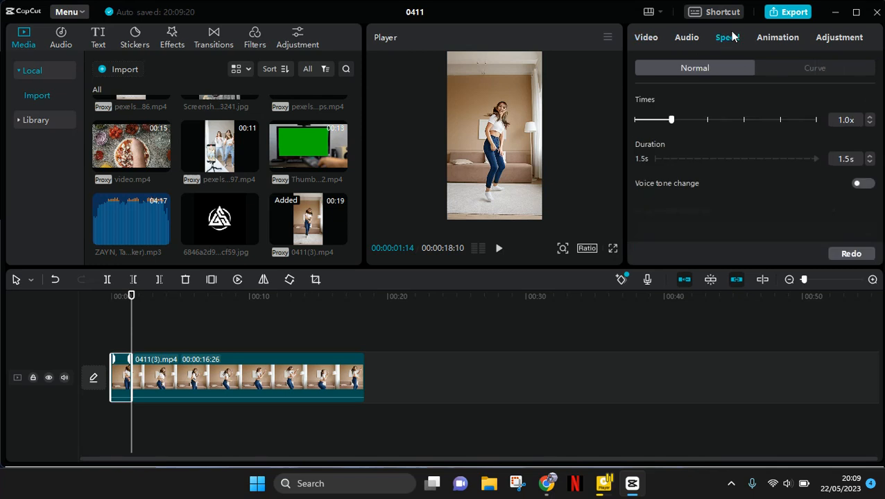
click(799, 69)
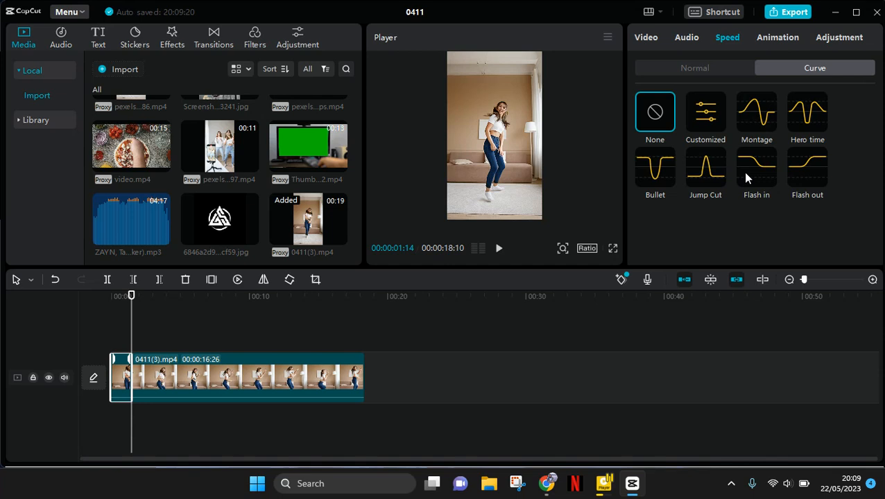
click(744, 173)
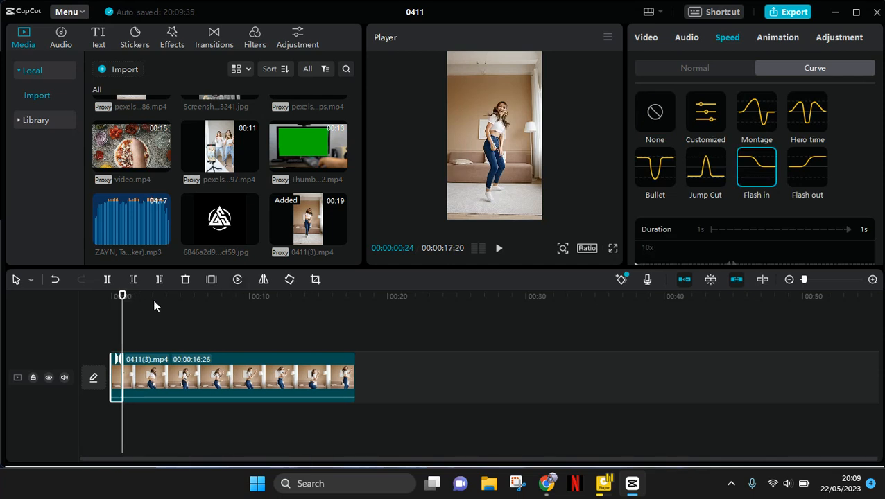
- Split the remaining clip at 00:00:02:19 and apply the Flash in speed curve to the second segment
drag(121, 302, 147, 309)
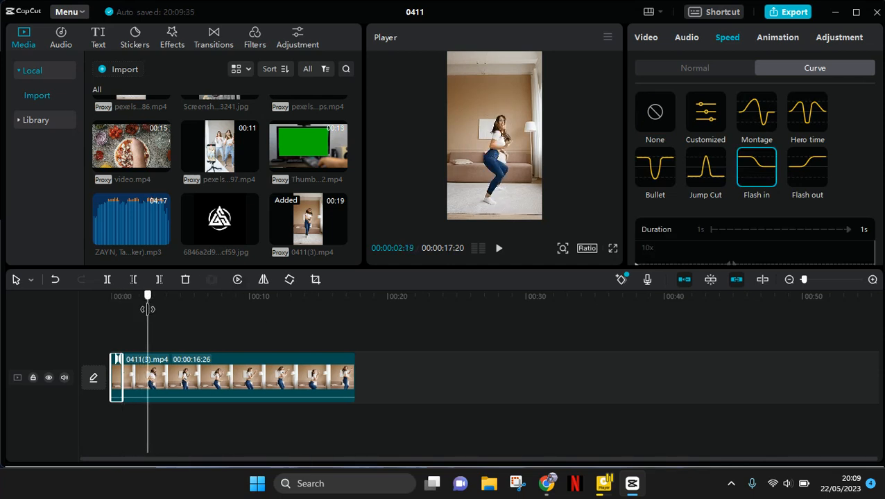
click(107, 280)
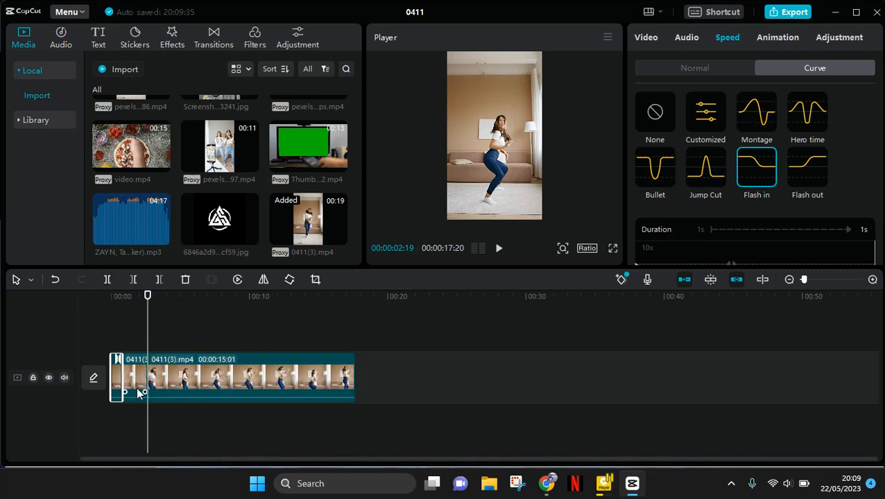
click(138, 393)
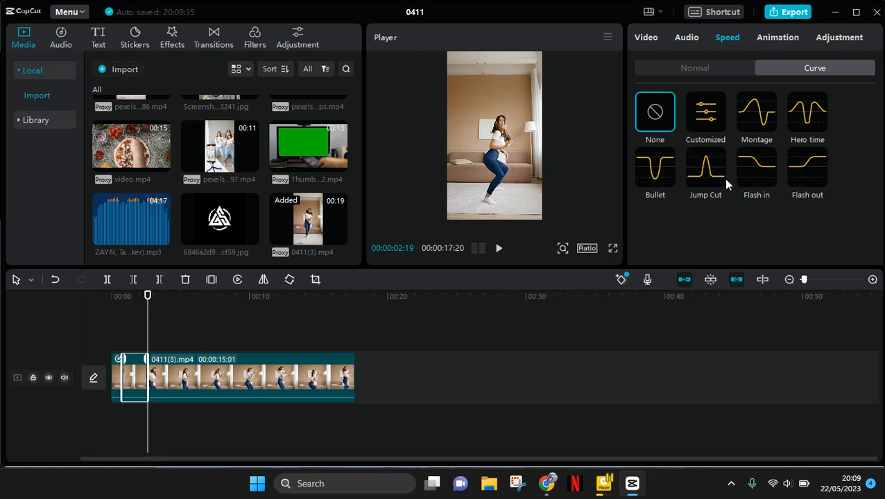
click(746, 170)
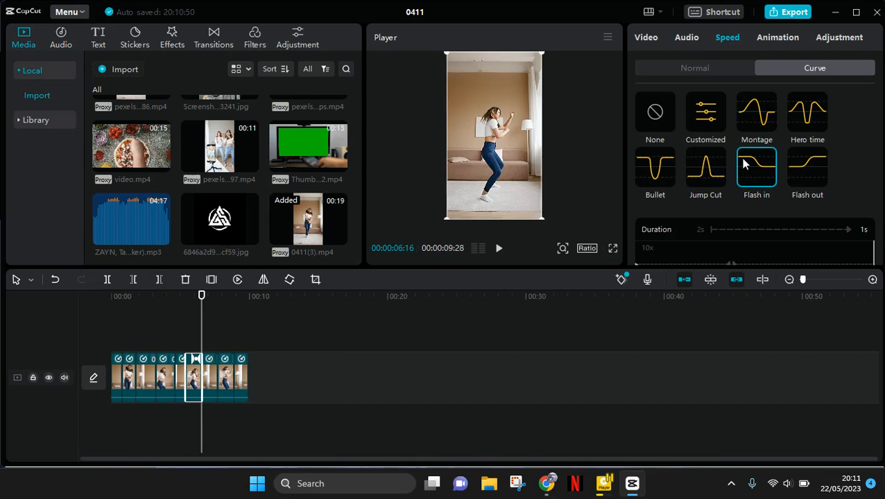
- Play the edited sequence from the beginning to review the speed changes
drag(195, 296, 51, 293)
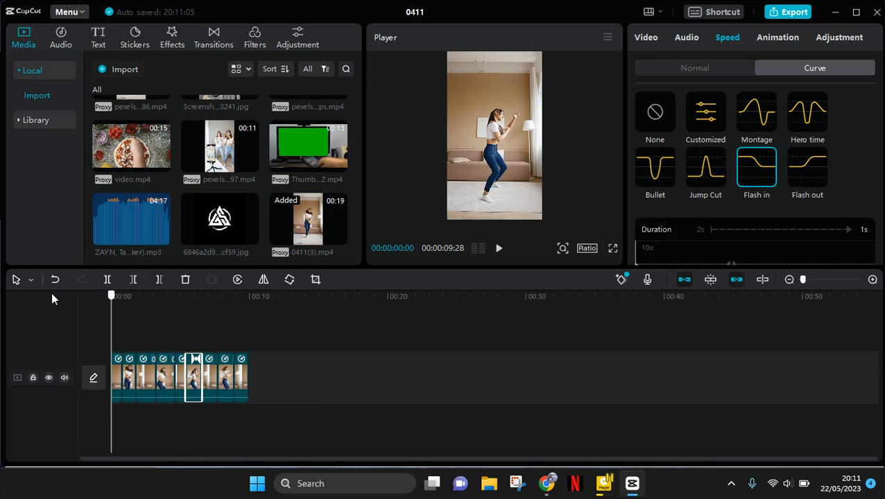
click(245, 311)
click(84, 301)
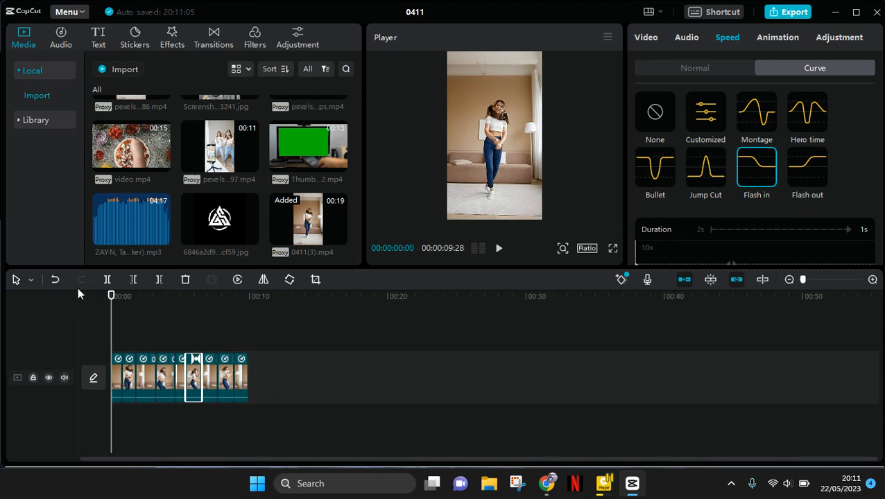
click(508, 259)
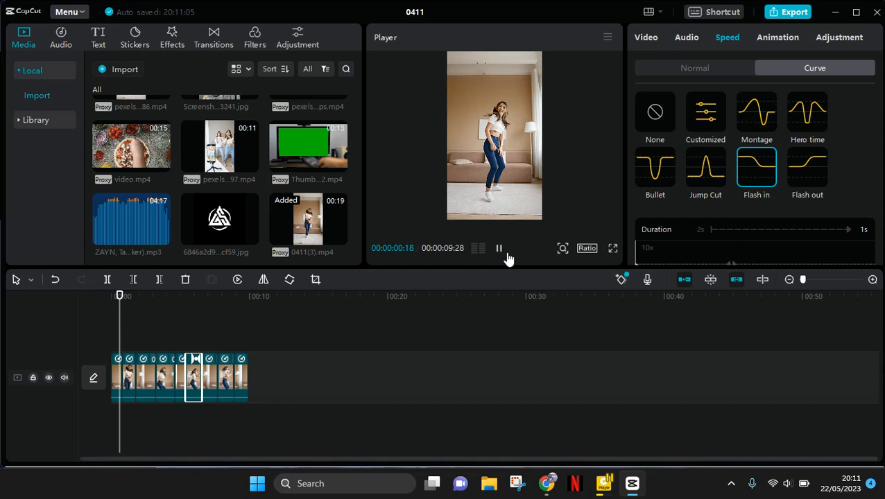